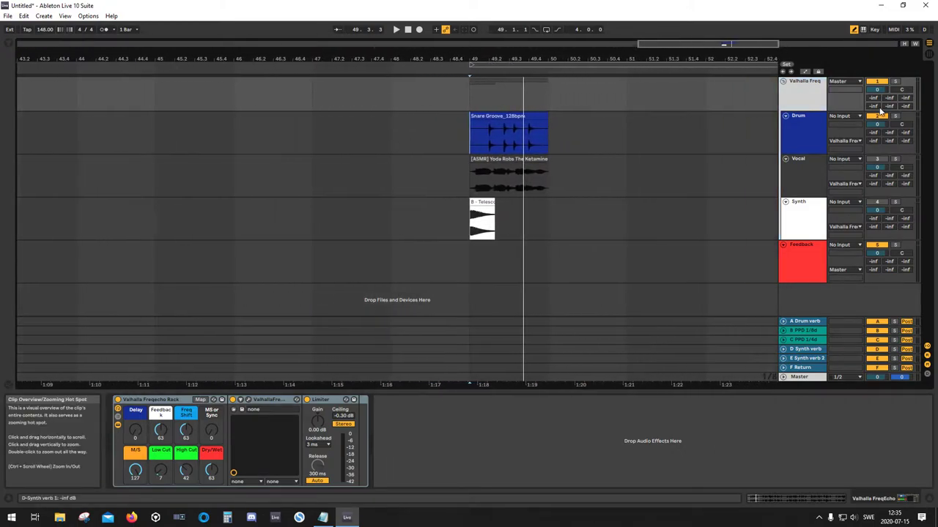
- Audition the drum, vocal and synth samples one at a time with the Valhalla Freqecho Rack bypassed
left_click(877, 85)
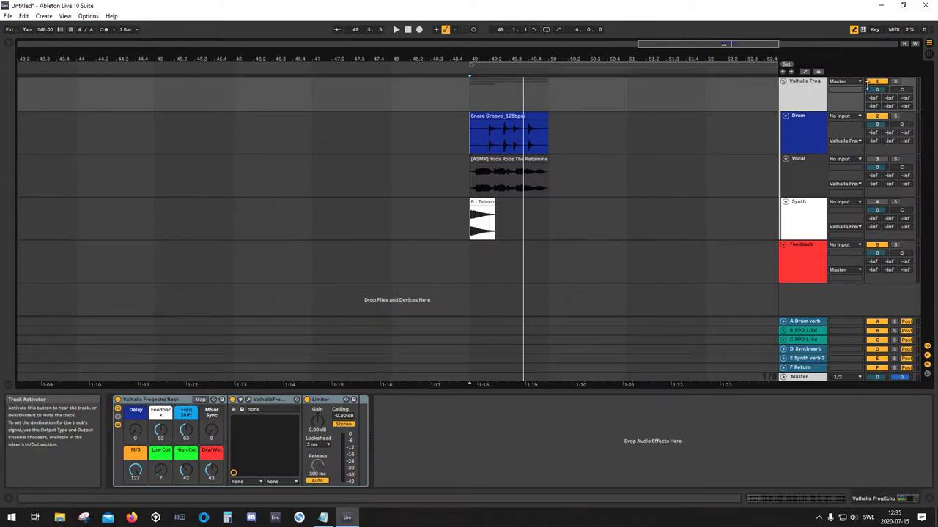
key("space")
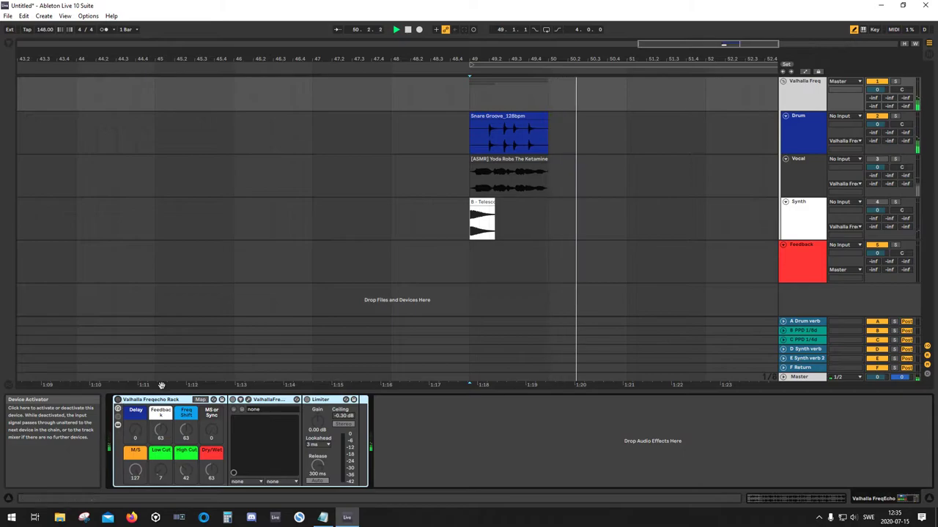
key("space")
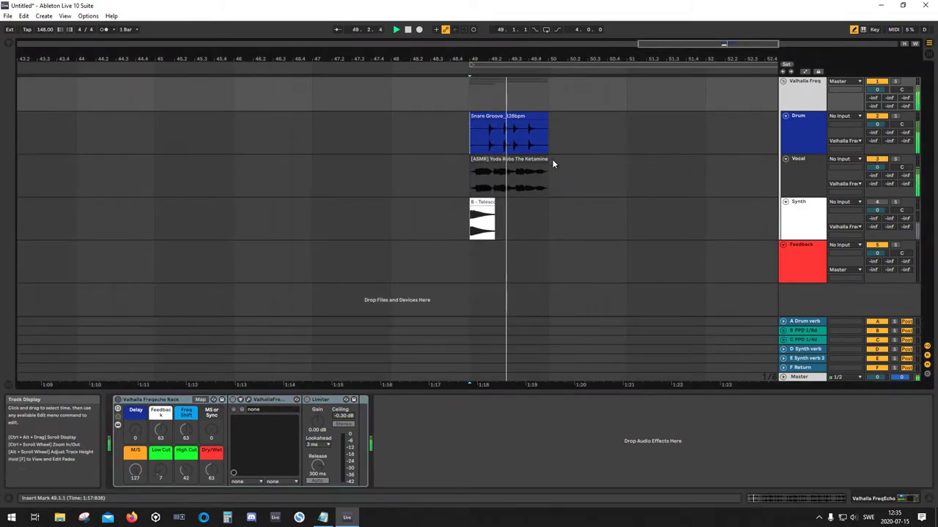
key("space")
key("space")
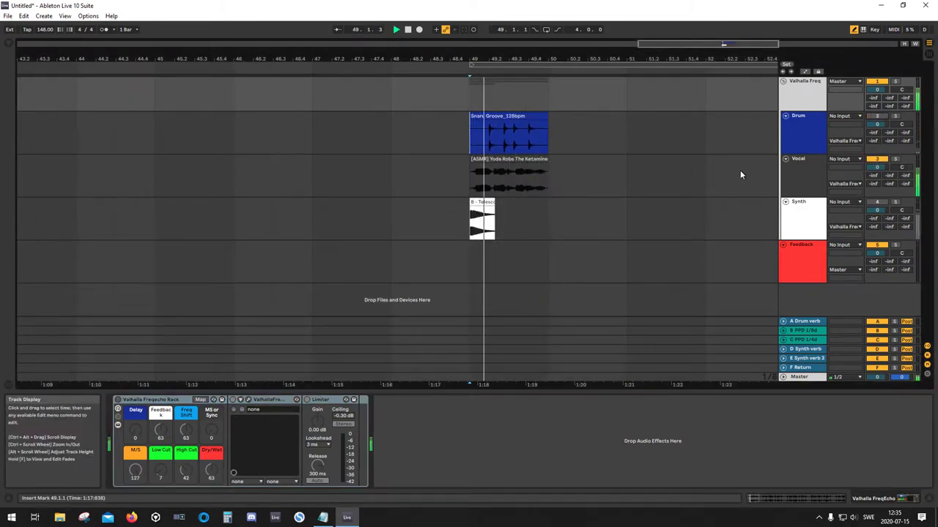
key("space")
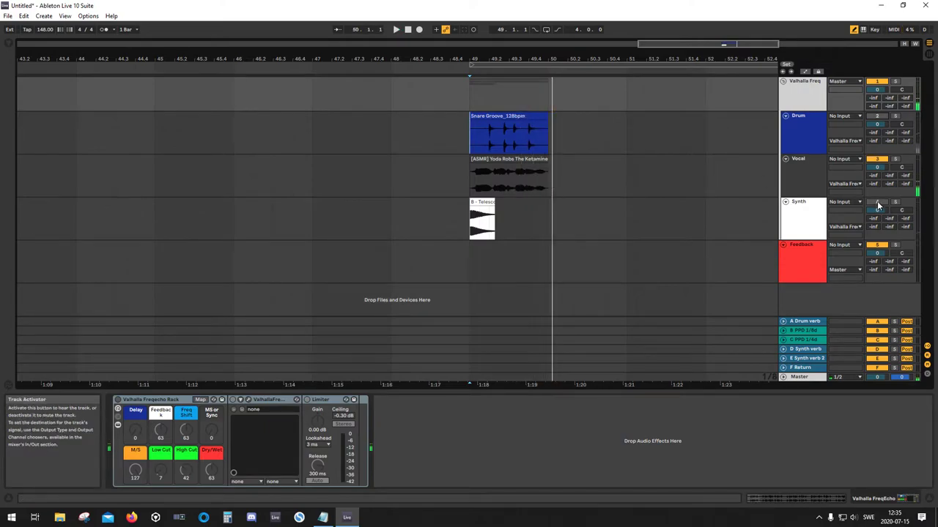
left_click(881, 161)
key("space")
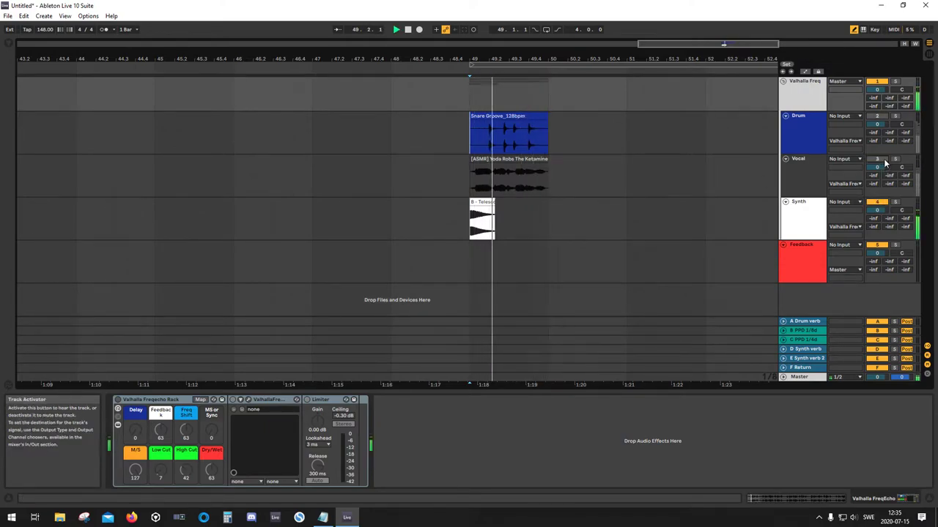
left_click(878, 204)
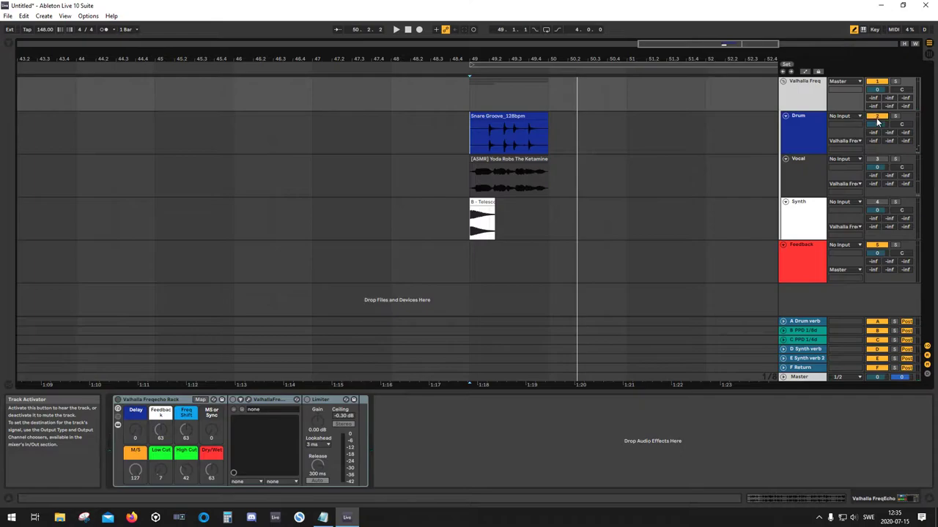
- Turn the Valhalla Freqecho Rack back on and open its ValhallaFreqEcho plug-in window, placing it below the clips
left_click(118, 401)
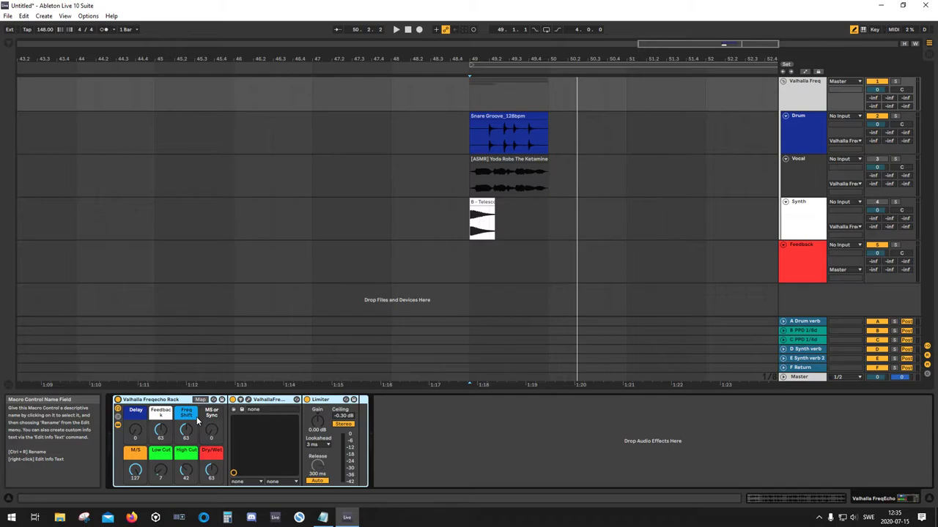
key("space")
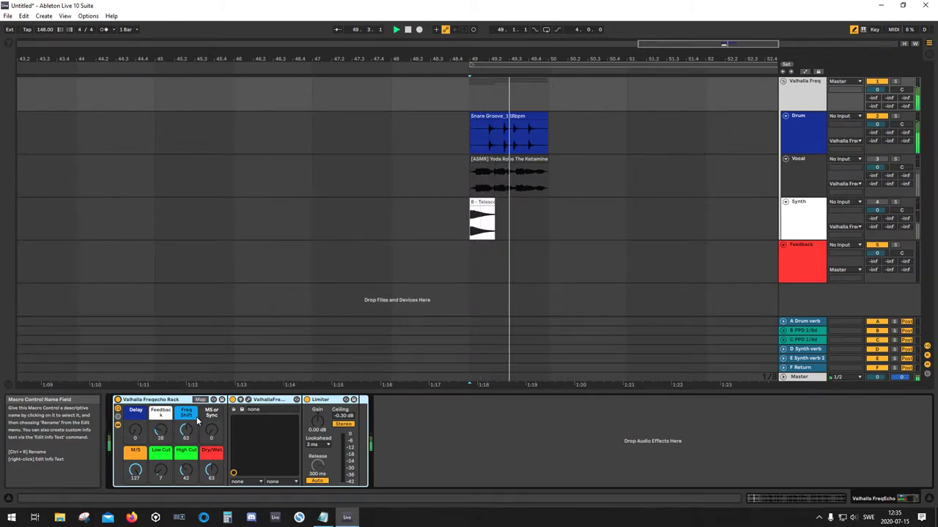
left_click(242, 399)
left_click_drag(402, 190, 497, 364)
- Audition the drum groove repeatedly through FreqEcho while varying its delay, feedback and mix
key("space")
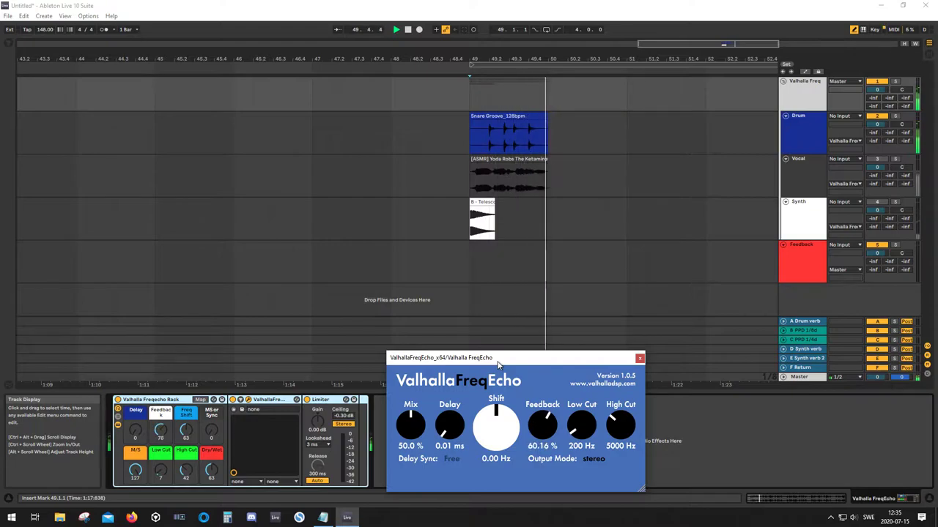
key("space")
key("space")
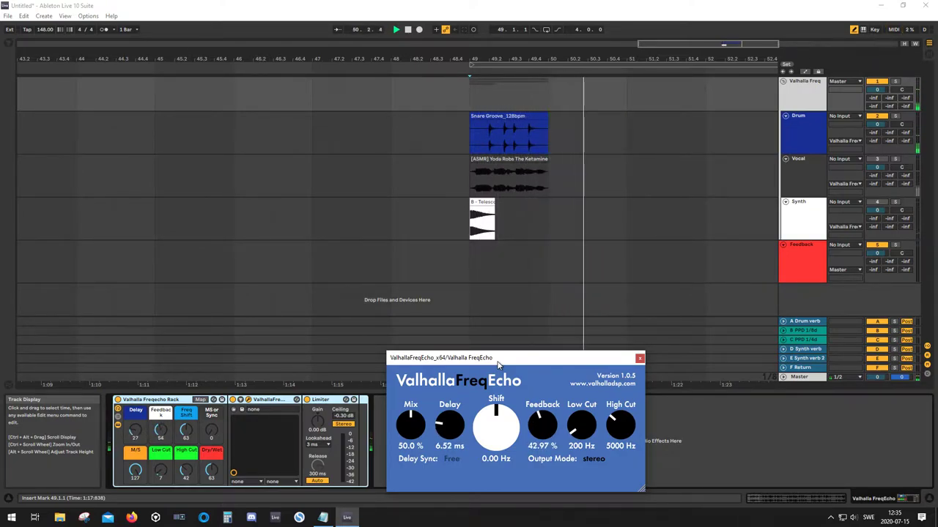
key("space")
key("space")
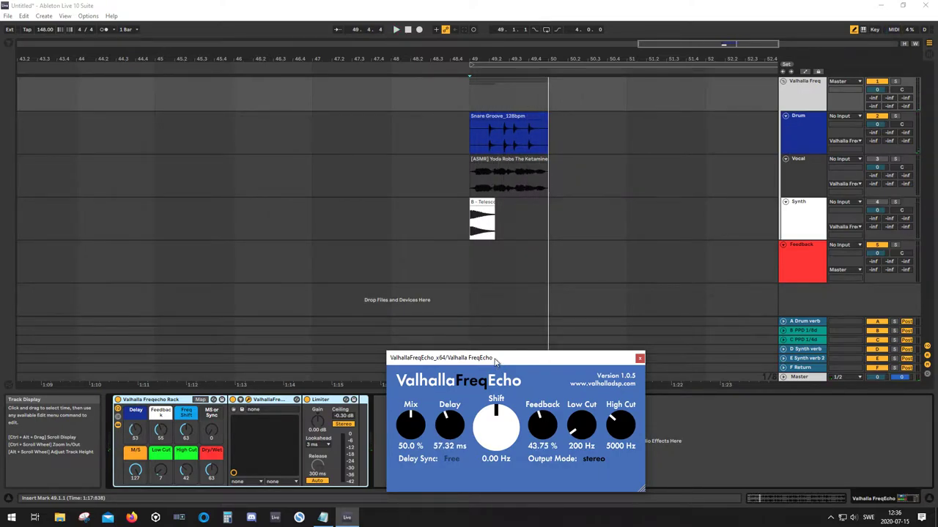
key("space")
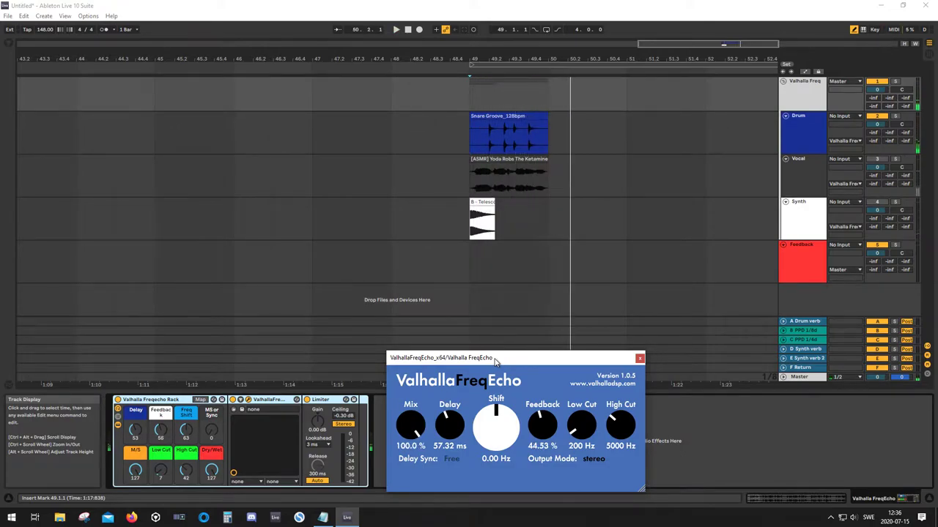
key("space")
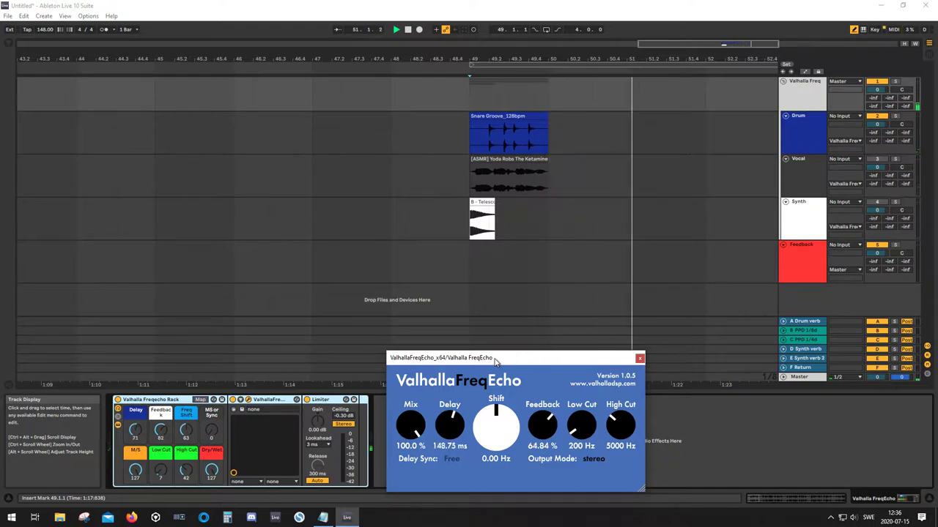
key("space")
key("space")
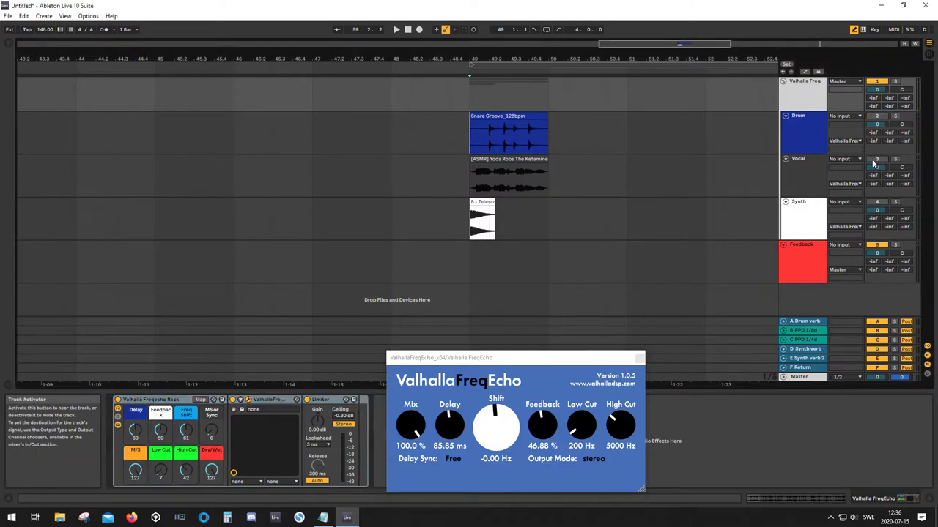
- Audition the vocal sample several times through FreqEcho, and activate the Synth track
left_click(525, 161)
key("space")
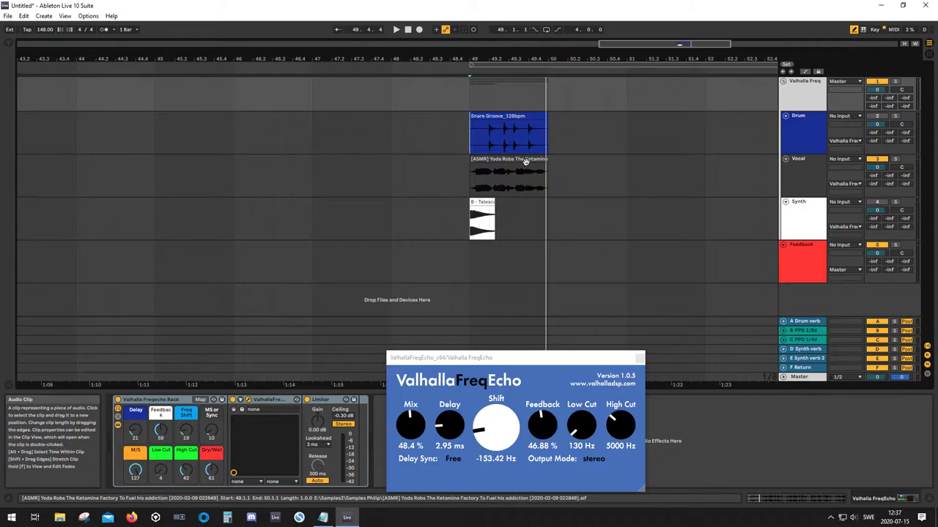
key("space")
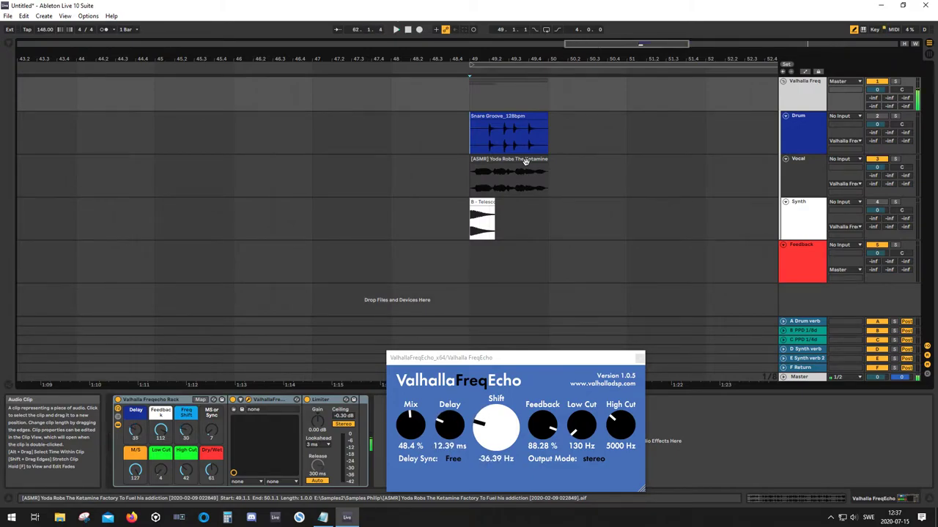
key("space")
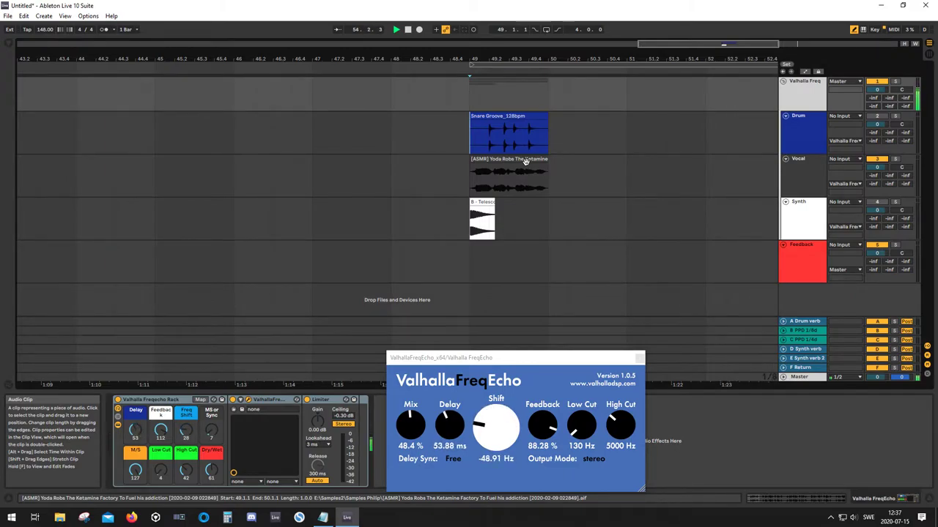
key("space")
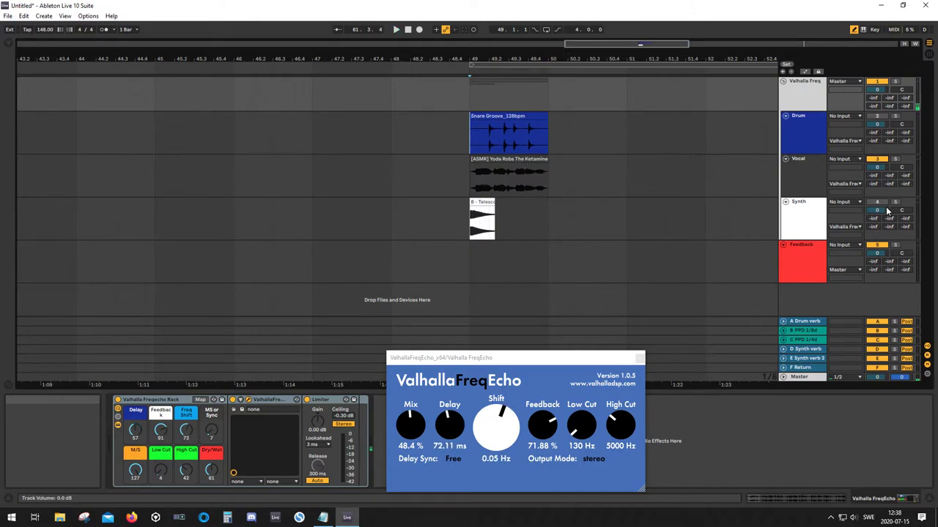
left_click(877, 203)
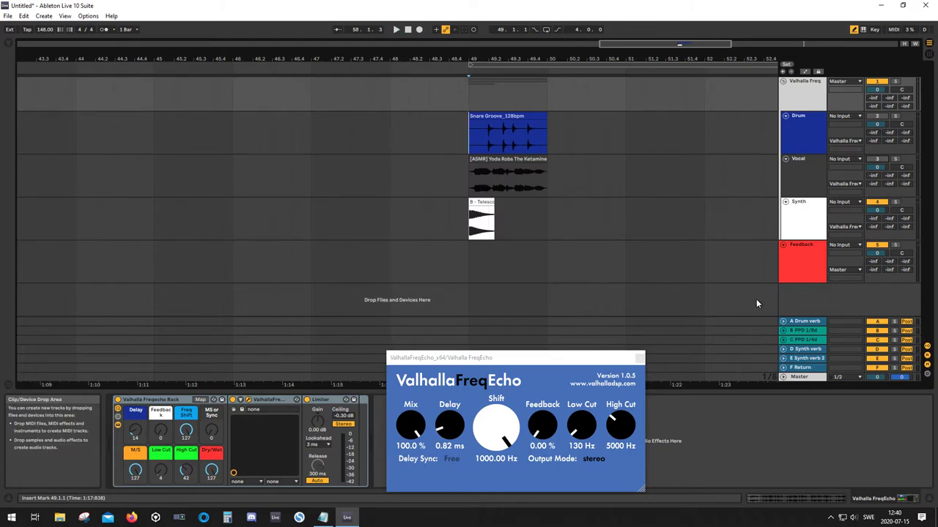
- Copy the Valhalla Freqecho Rack onto the Feedback track and mute the Valhalla Freq group and the Synth track
left_click(807, 268)
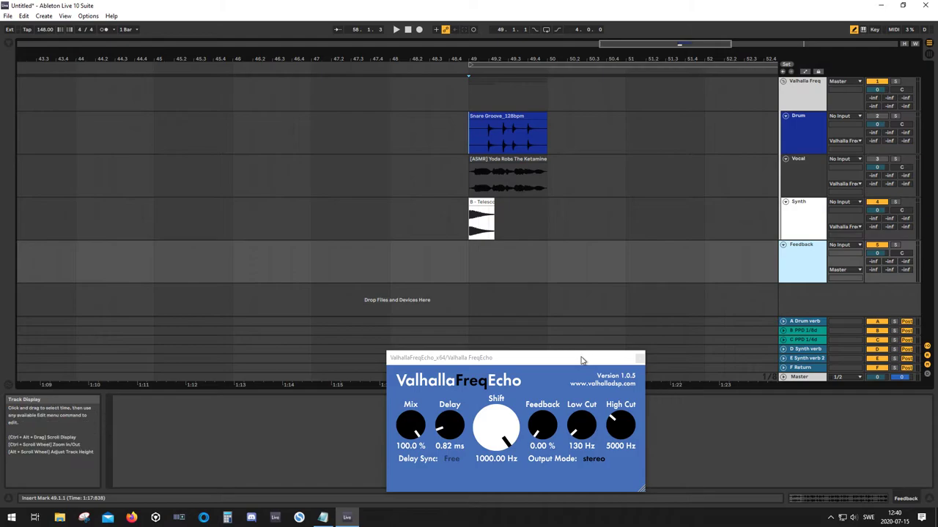
left_click(798, 117)
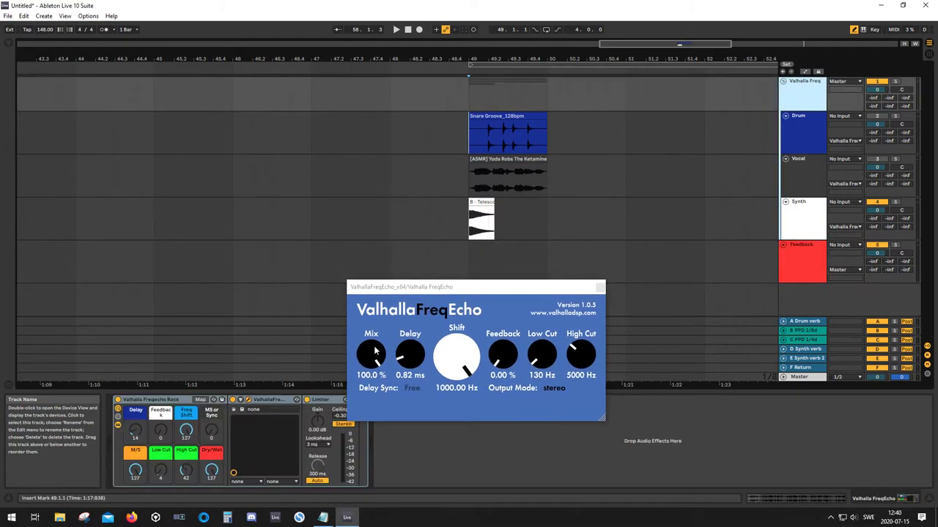
left_click(749, 271)
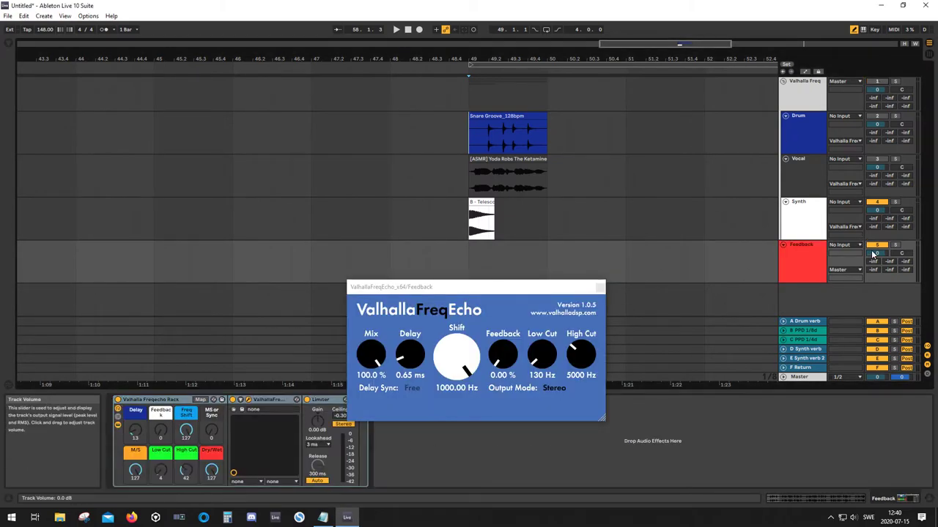
left_click(876, 202)
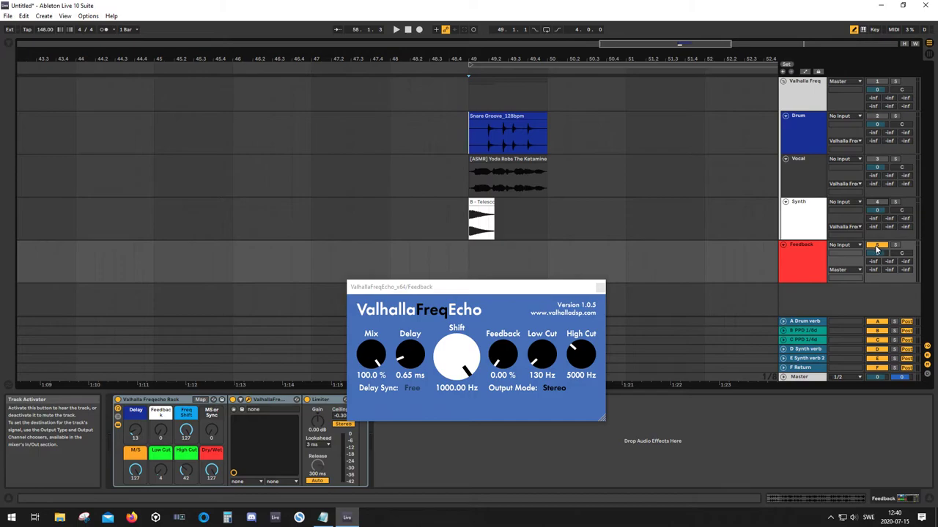
left_click_drag(566, 291, 621, 255)
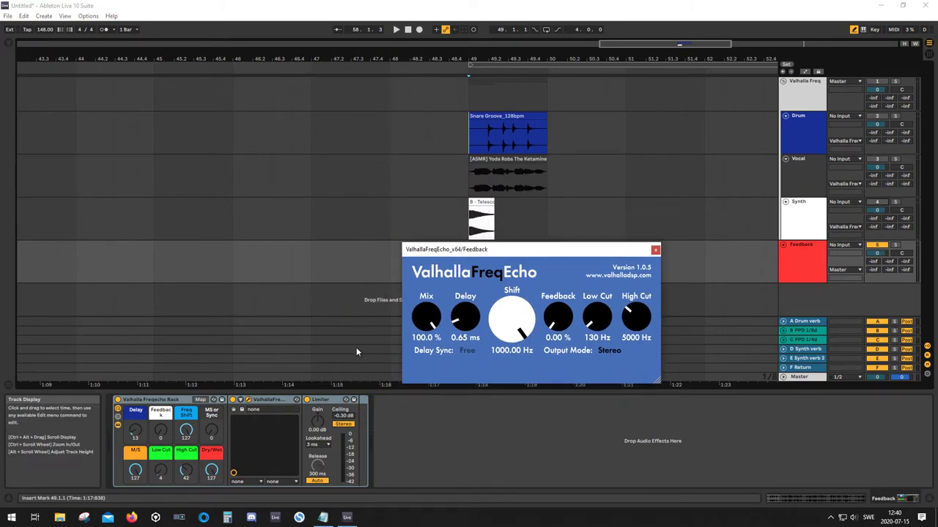
- Add the line "Now for some plain feedback sampling. This is the Freqecho without any sample running through it." in Notepad and return to Ableton Live
left_click(322, 518)
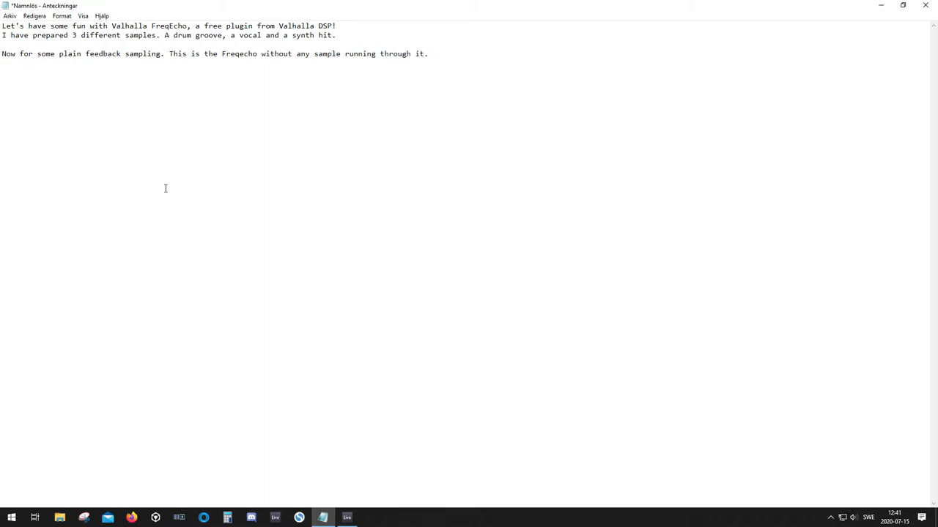
left_click(347, 517)
left_click_drag(556, 252, 503, 253)
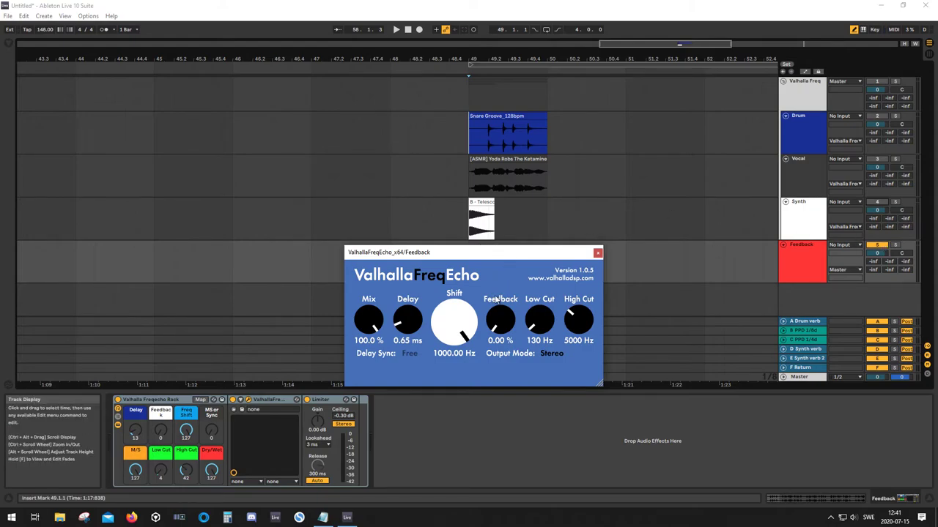
- Set the Feedback track's FreqEcho to 90 % feedback and a shift of about -59 Hz
left_click(820, 255)
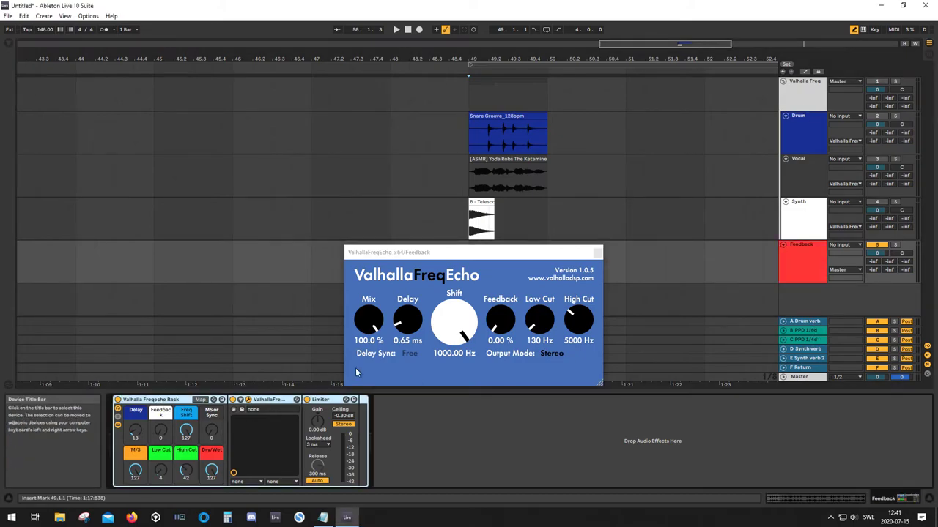
mouse_move(500, 319)
left_mouse_down()
mouse_move(503, 284)
mouse_move(501, 323)
mouse_move(501, 312)
left_mouse_up()
left_click(817, 267)
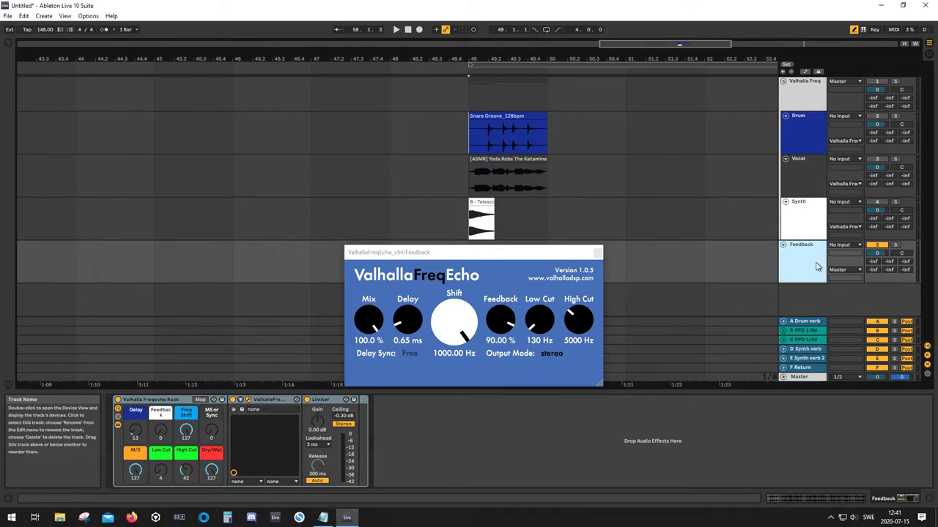
left_click_drag(454, 326, 435, 359)
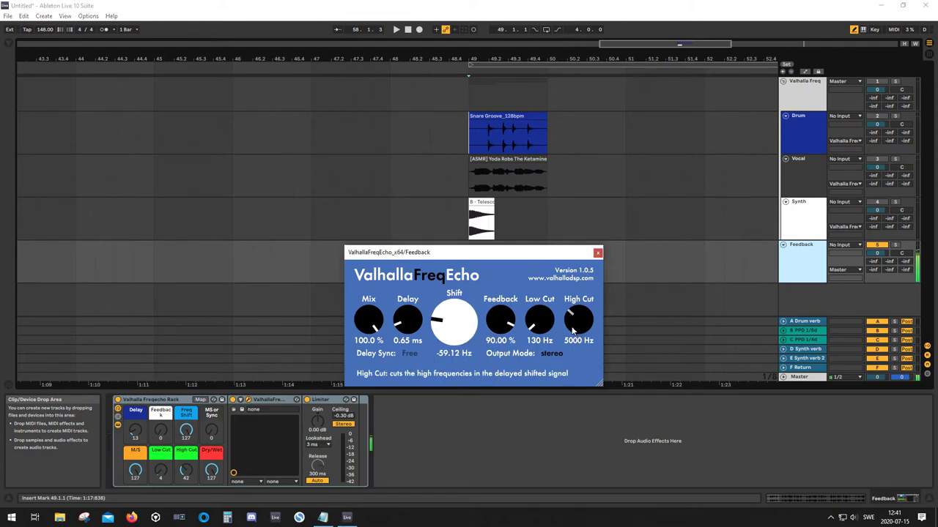
- Set FreqEcho's shift to about 10 Hz, its delay to about 263 ms and its mix to 50.8 %
left_click_drag(454, 322, 455, 297)
scroll(418, 312, "up", 8)
scroll(418, 312, "up", 2)
left_click_drag(368, 319, 362, 383)
scroll(454, 322, "up", 2)
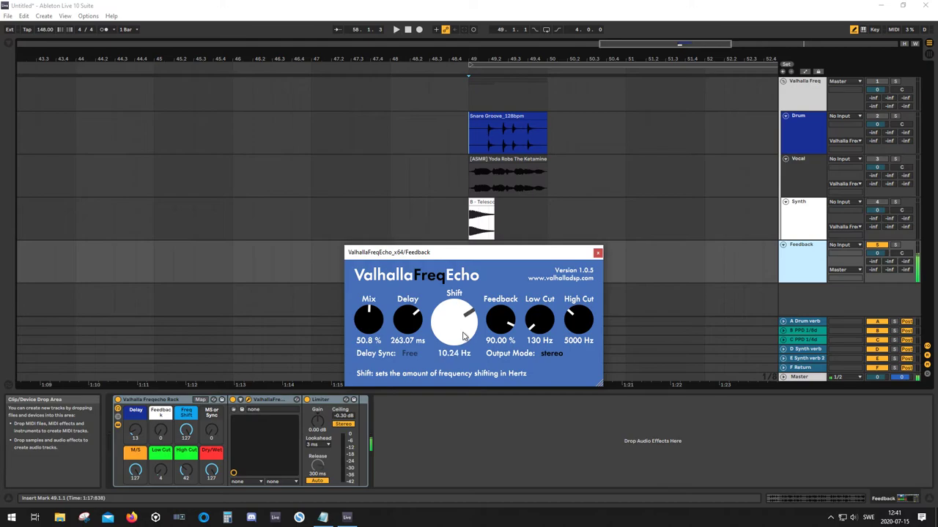
- Raise FreqEcho's low cut to 360 Hz and its high cut to 5720 Hz
scroll(538, 323, "up", 2)
left_click_drag(538, 323, 553, 272)
left_click_drag(573, 307, 572, 341)
left_click_drag(573, 349, 523, 377)
- Set FreqEcho to a delay of about 228 ms, a shift of about 32.5 Hz, 88 % feedback and mono output
left_click_drag(407, 323, 400, 367)
left_click_drag(432, 337, 406, 396)
mouse_move(406, 324)
left_mouse_down()
mouse_move(399, 353)
mouse_move(402, 338)
left_mouse_up()
left_click_drag(504, 333, 473, 265)
left_click(552, 353)
left_click_drag(403, 320, 430, 259)
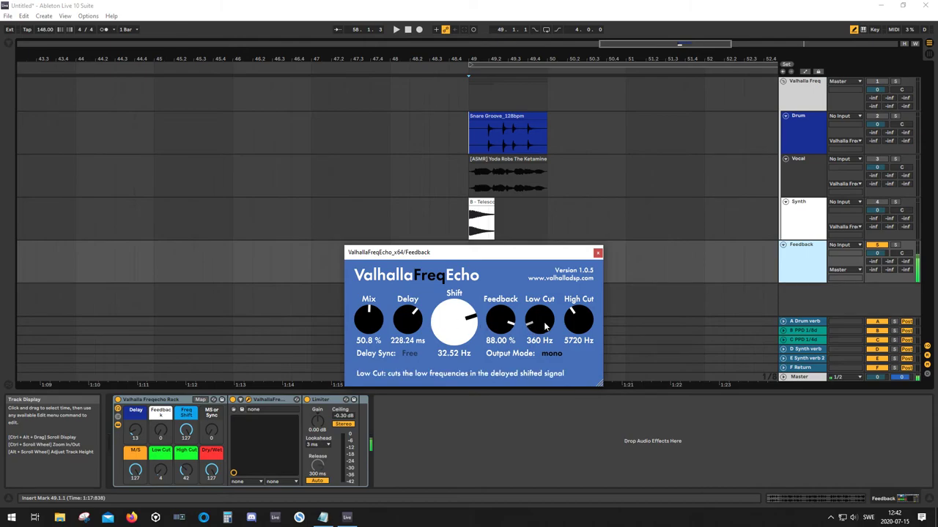
- Sweep FreqEcho's shift down to -1000 Hz and bring it to about -15 Hz, with a delay of about 26 ms
left_click_drag(455, 330, 429, 446)
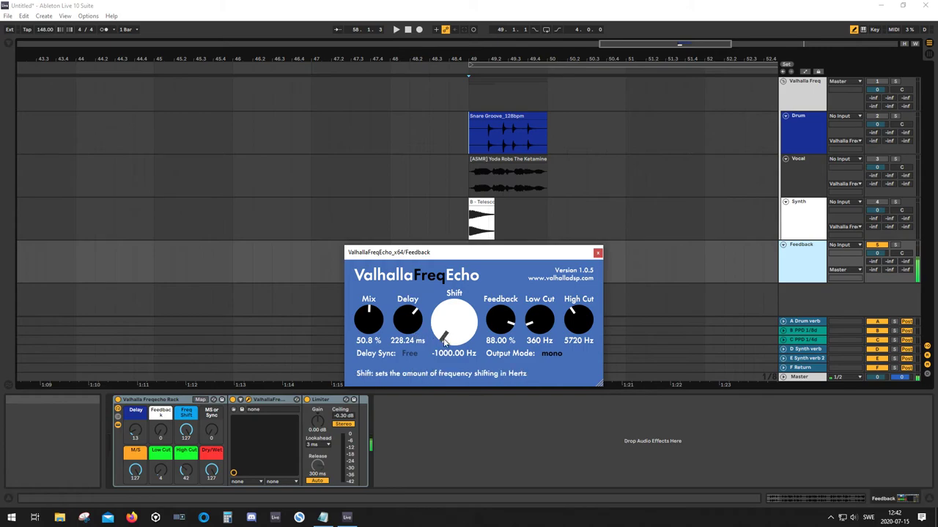
left_click_drag(443, 340, 395, 385)
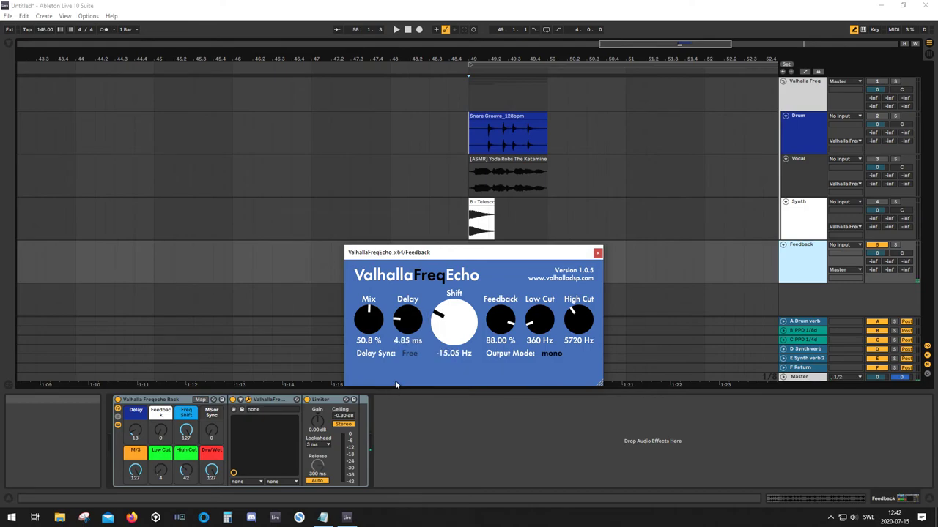
left_click_drag(412, 334, 412, 313)
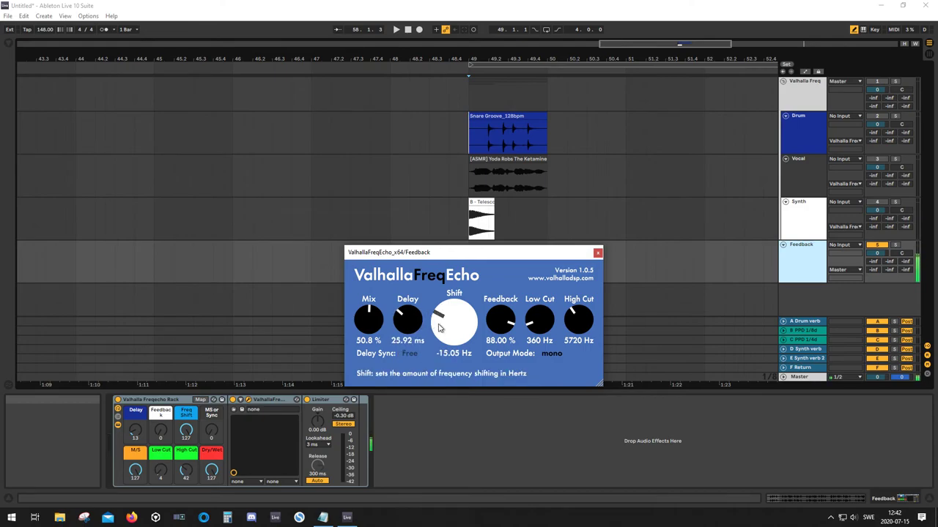
- Set FreqEcho's shift to about 8.35 Hz, its delay to about 214 ms and its high cut to 8770 Hz
left_click_drag(442, 331, 412, 327)
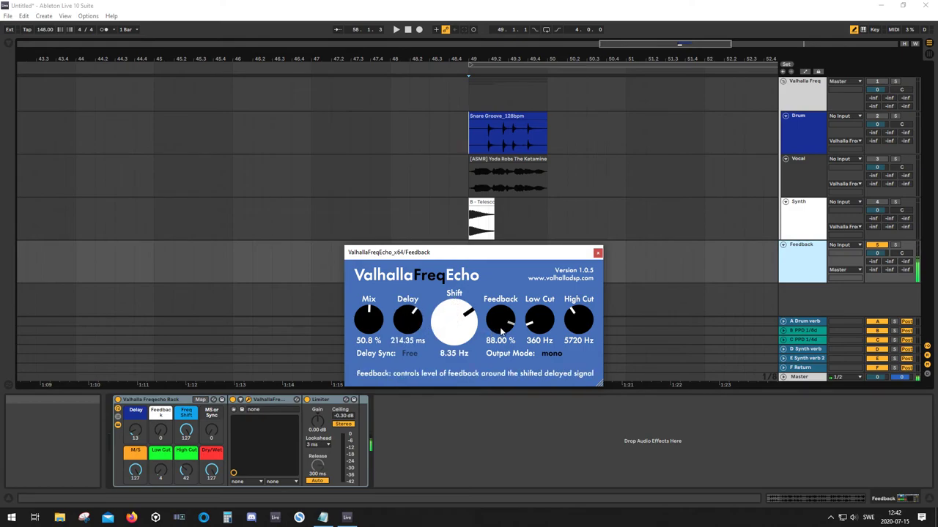
left_click_drag(578, 338, 561, 311)
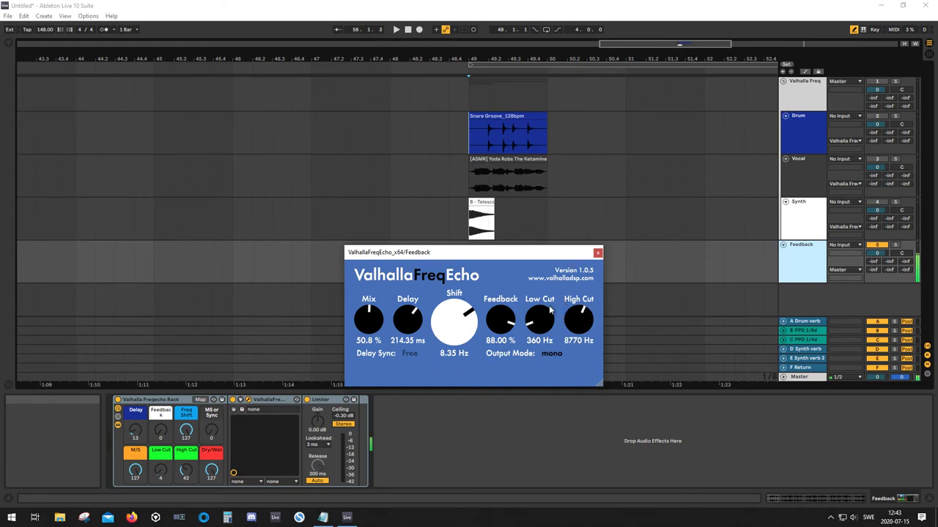
- Set FreqEcho to a shift of about -2.3 Hz, a delay of about 228 ms, 90.8 % feedback and stereo output
left_click_drag(457, 327, 421, 368)
left_click_drag(408, 322, 443, 339)
left_click_drag(500, 323, 495, 353)
left_click(552, 353)
left_click_drag(500, 318, 516, 248)
- Sync FreqEcho's delay to 1/64, with a shift of about 25.5 Hz and a delay of about 184 ms
left_click(405, 354)
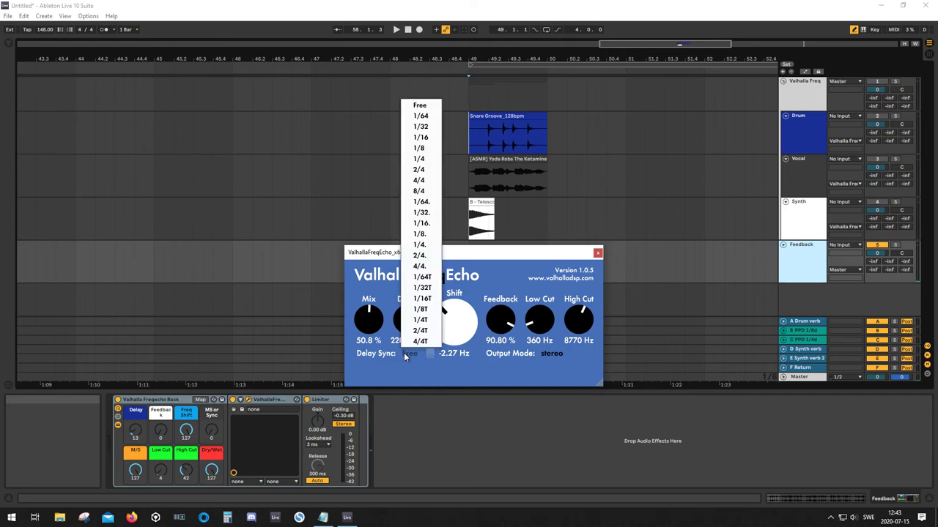
left_click(434, 118)
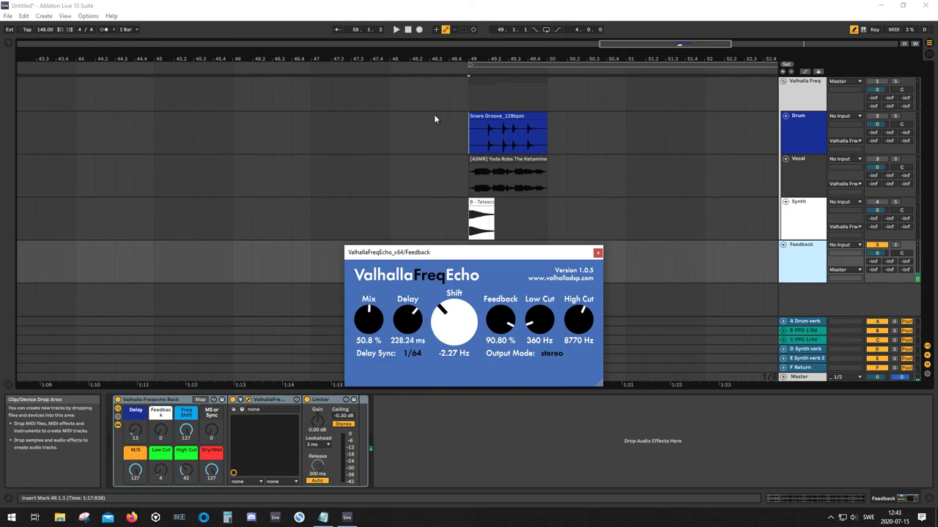
left_click_drag(416, 322, 456, 307)
- Switch FreqEcho's delay sync to Free and to dotted 1/16, and bring the shift to about -15 Hz
left_click(413, 353)
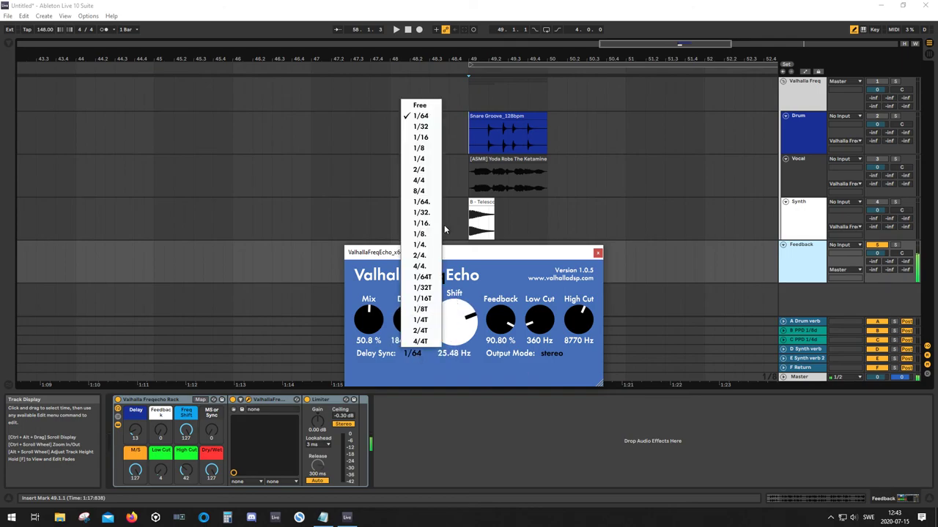
left_click(435, 107)
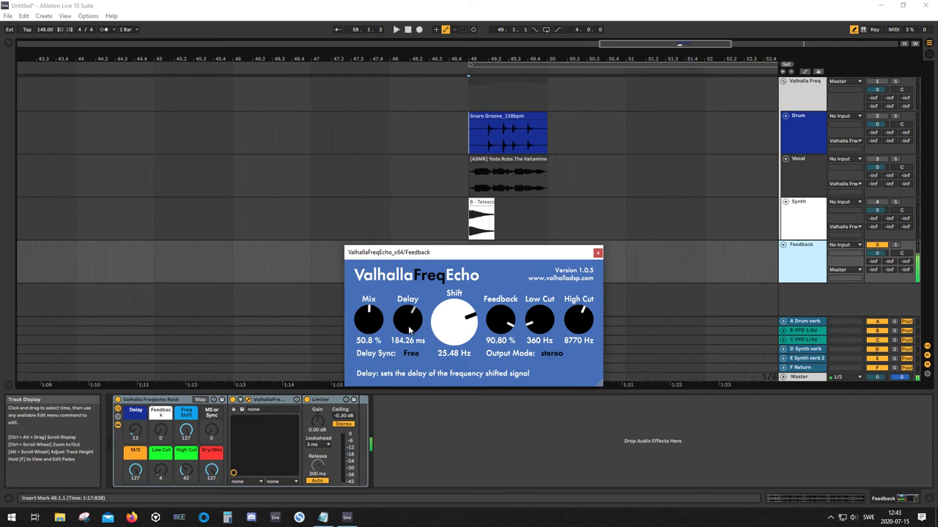
left_click(411, 353)
left_click(417, 321)
left_click(415, 354)
left_click(422, 226)
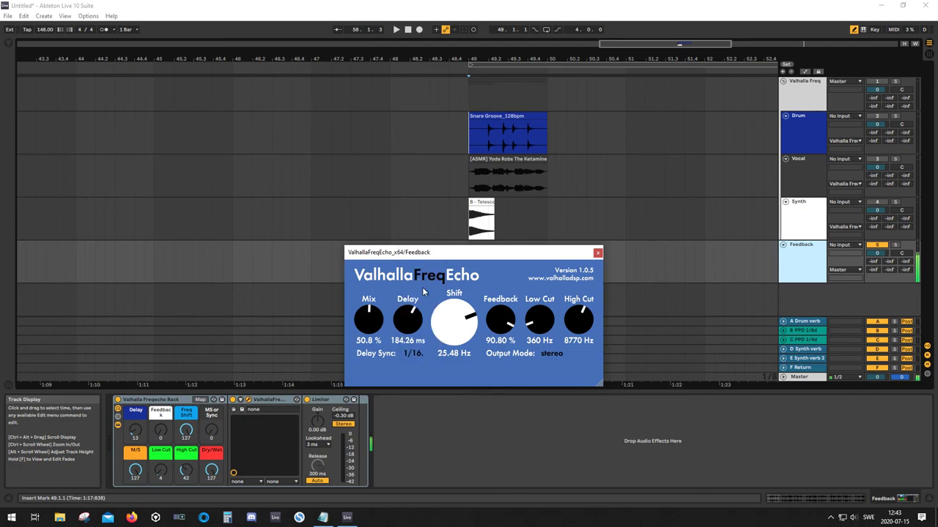
left_click_drag(434, 331, 428, 361)
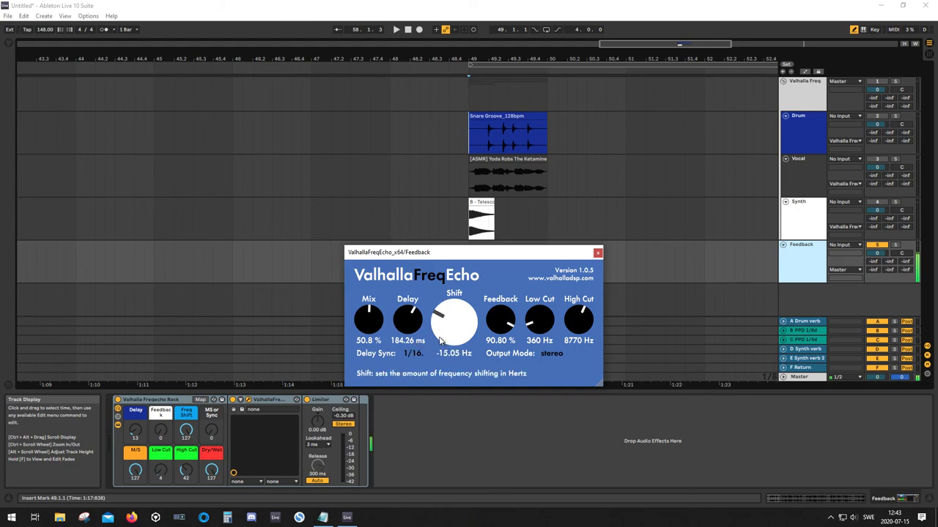
- Lower FreqEcho's shift to about -145 Hz and its delay to about 11 ms, and set the delay sync to 8/4
left_click(415, 354)
left_click(421, 224)
left_click_drag(439, 324, 410, 353)
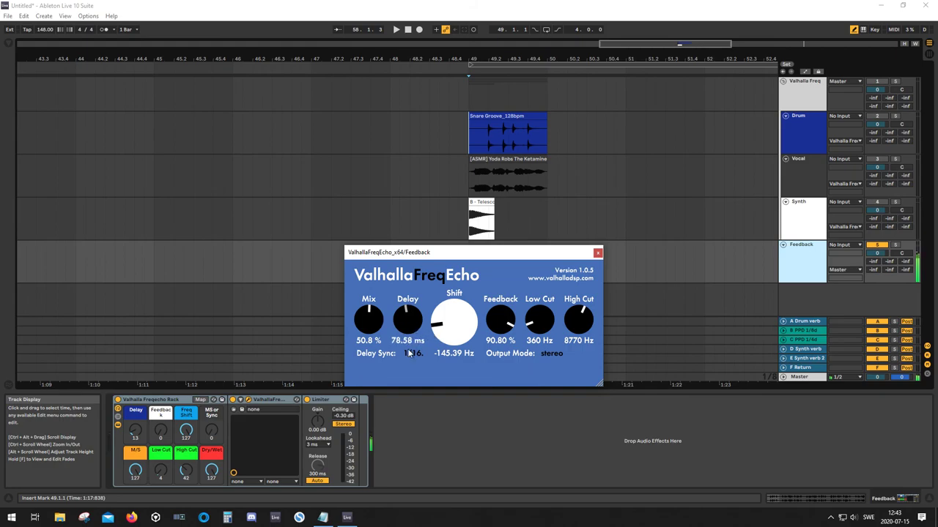
left_click(413, 353)
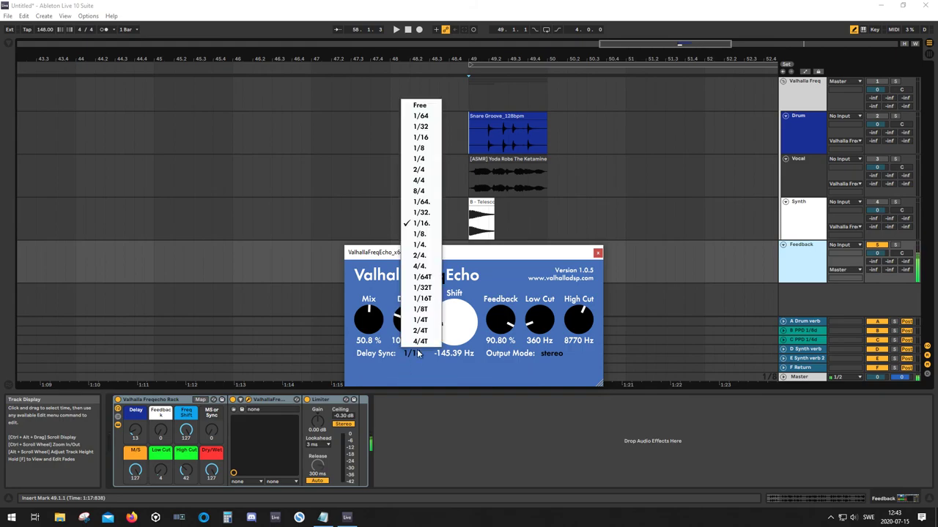
left_click(421, 197)
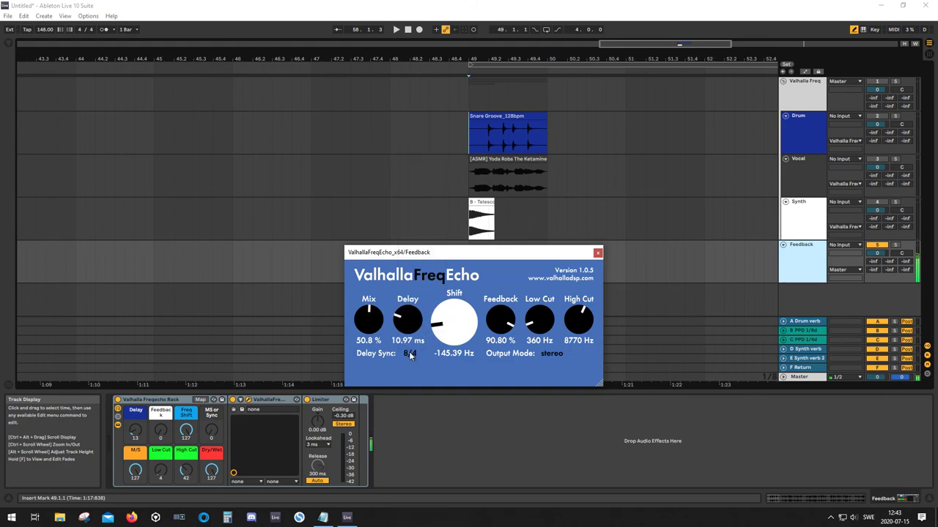
- Sync FreqEcho's delay to 1/16, with a delay of about 257 ms and a shift of about -121 Hz
left_click(408, 353)
left_click(426, 152)
left_click_drag(407, 320, 413, 249)
mouse_move(440, 338)
left_mouse_down()
mouse_move(439, 282)
mouse_move(435, 335)
left_mouse_up()
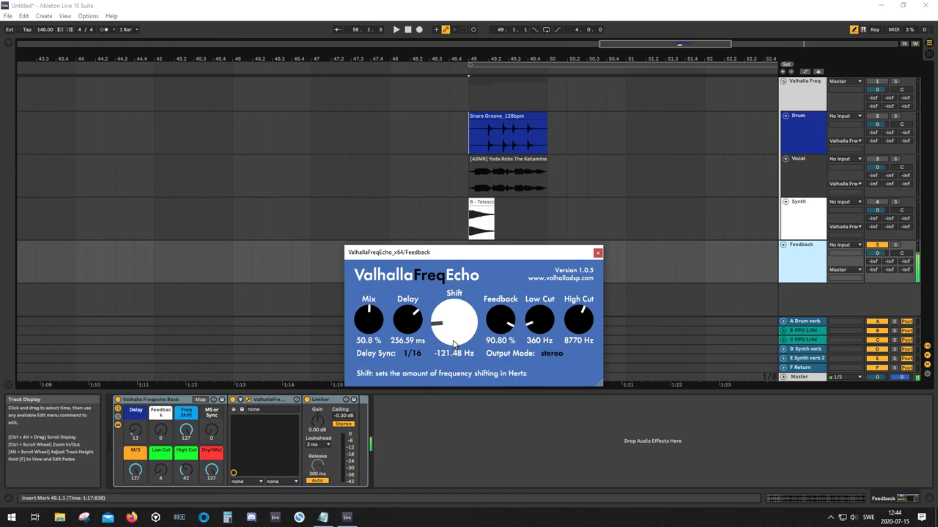
- Set FreqEcho's low cut to 120 Hz, its shift to about -3 Hz and its delay to about 27 ms
mouse_move(540, 315)
left_mouse_down()
mouse_move(535, 299)
mouse_move(531, 330)
left_mouse_up()
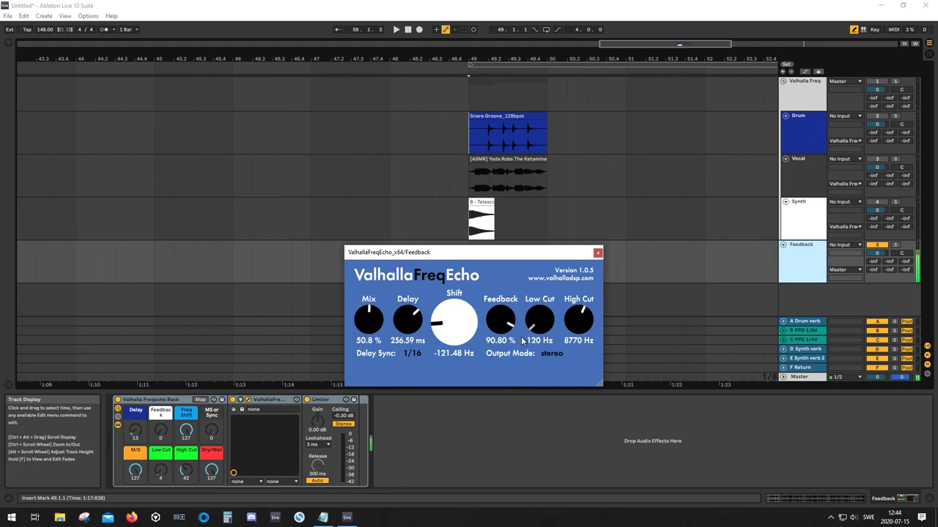
mouse_move(451, 331)
left_mouse_down()
mouse_move(450, 315)
mouse_move(451, 325)
left_mouse_up()
left_click_drag(407, 320, 406, 356)
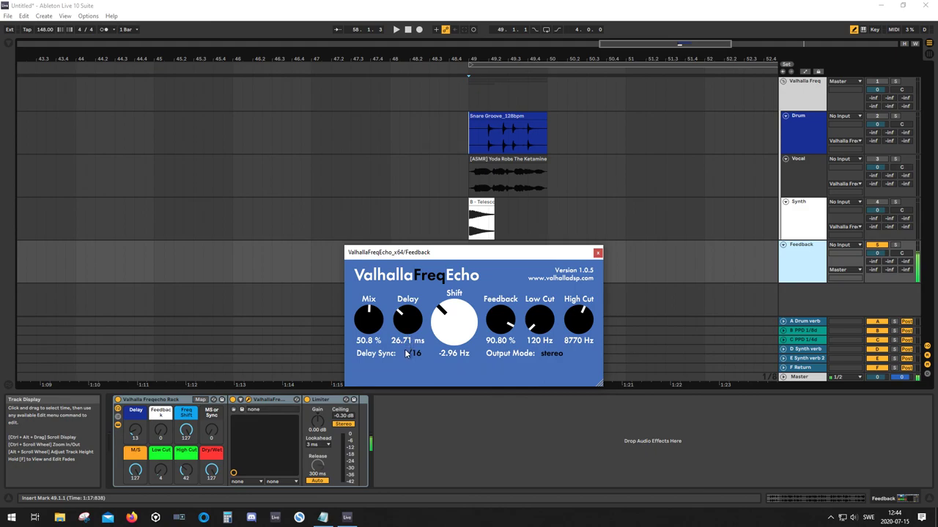
- Set FreqEcho's delay sync back to Free and lower the feedback to 0 %
left_click(411, 353)
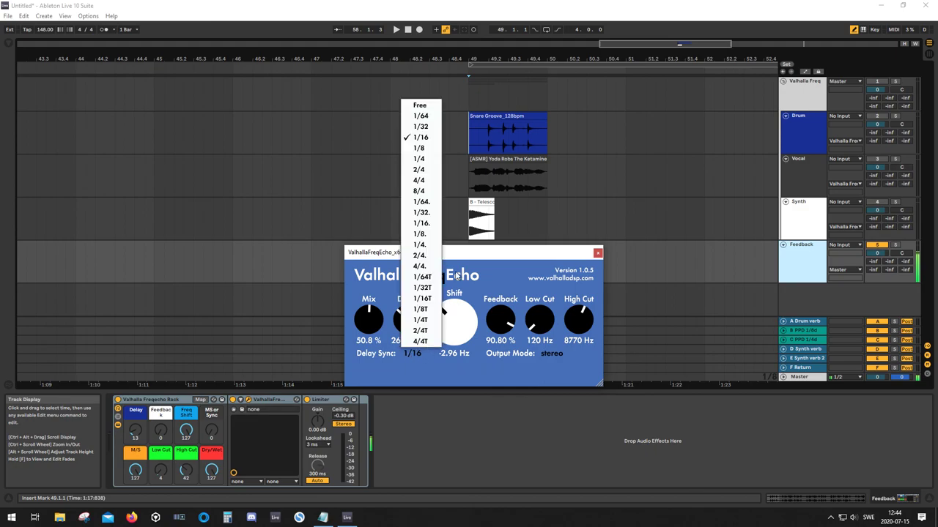
left_click(431, 107)
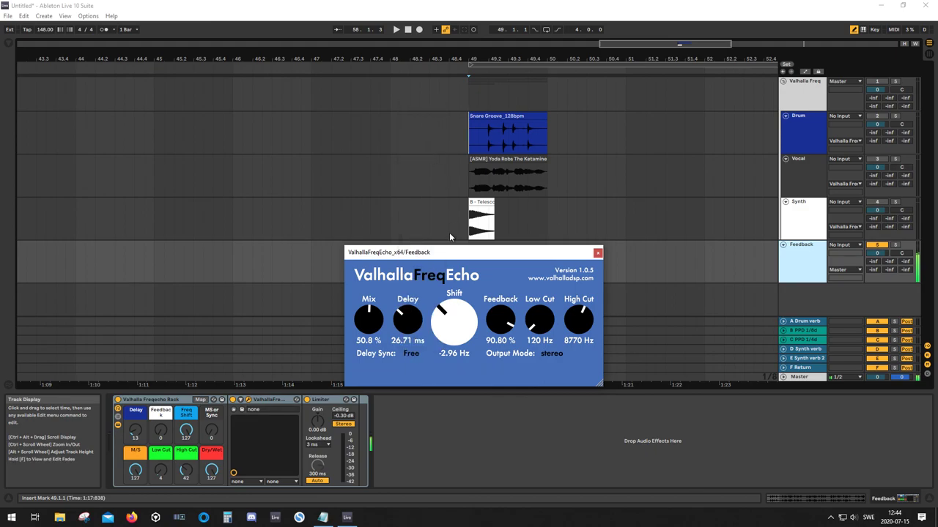
left_click_drag(505, 336, 499, 362)
left_click_drag(482, 401, 488, 460)
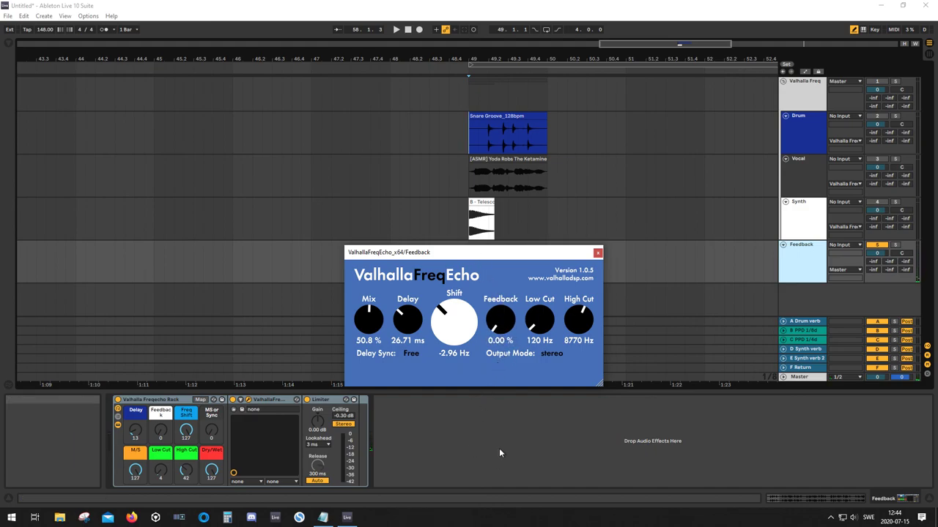